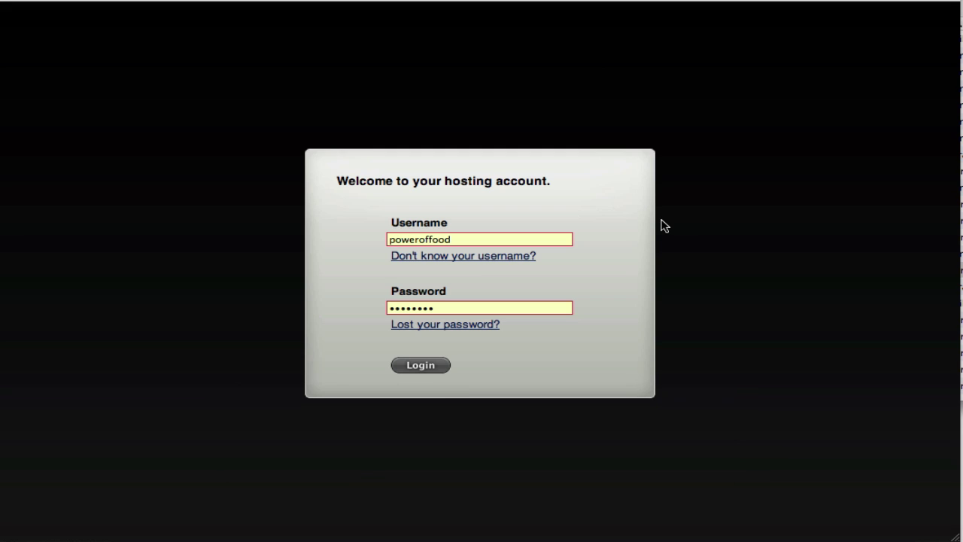
Log in to the hosting account with the prefilled credentials and open the account contacts
{"action": "left_click", "coordinate": [426, 365]}
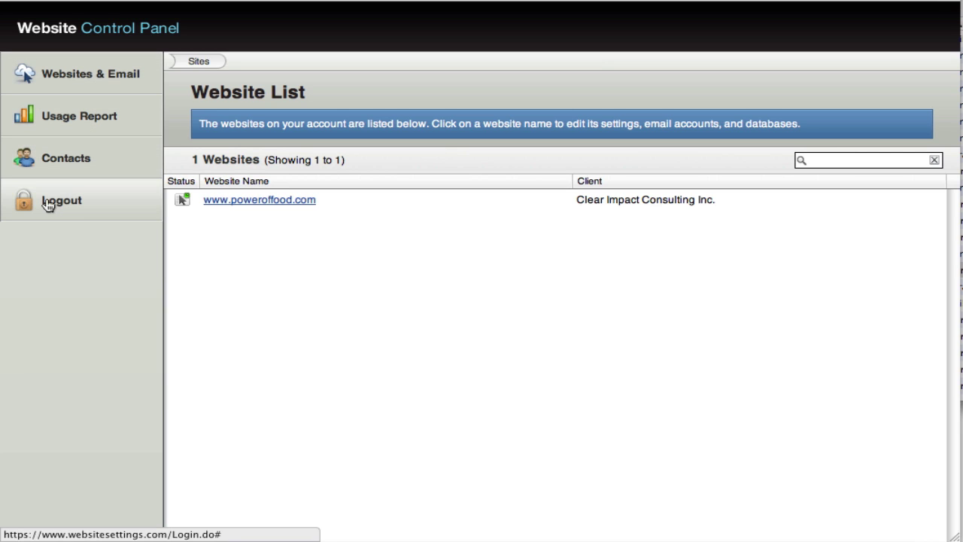
{"action": "left_click", "coordinate": [73, 161]}
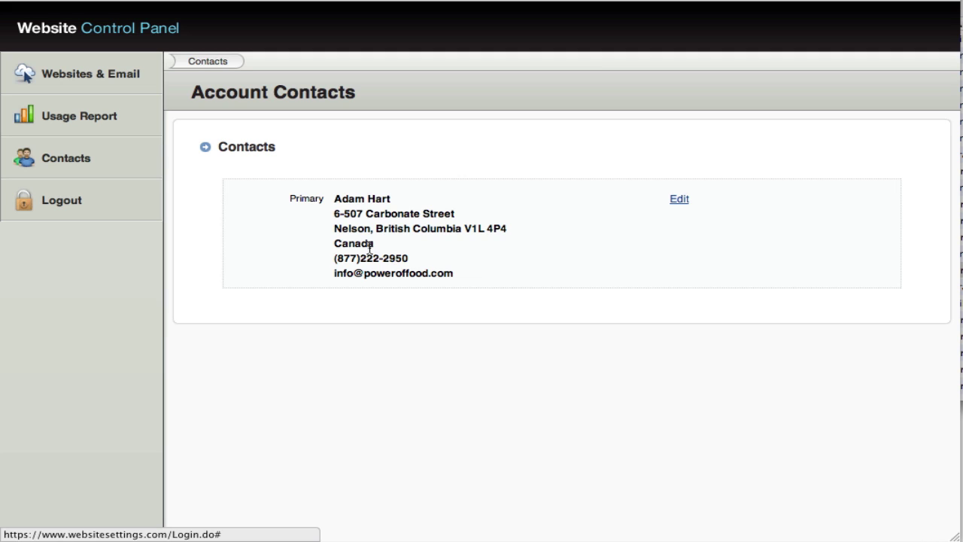
Review the account's usage report, including the billing period averages, the daily usage chart and the usage by site
{"action": "left_click", "coordinate": [106, 115]}
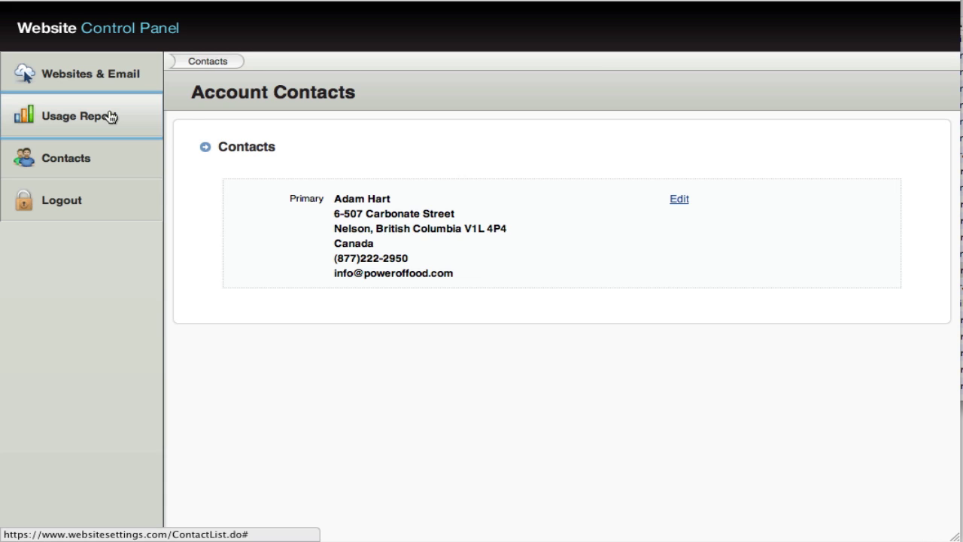
{"action": "scroll", "coordinate": [343, 316], "scroll_direction": "down", "scroll_amount": 1}
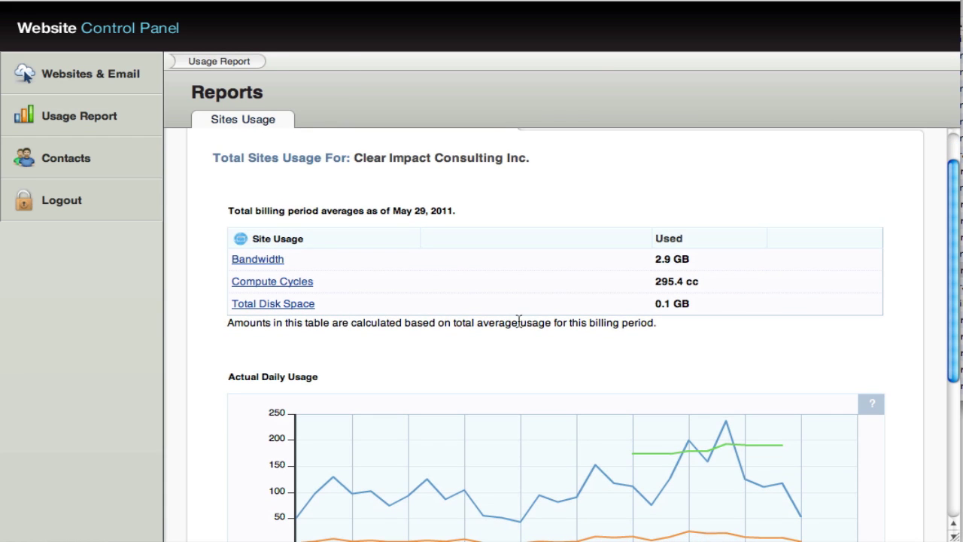
{"action": "scroll", "coordinate": [655, 328], "scroll_direction": "down", "scroll_amount": 5}
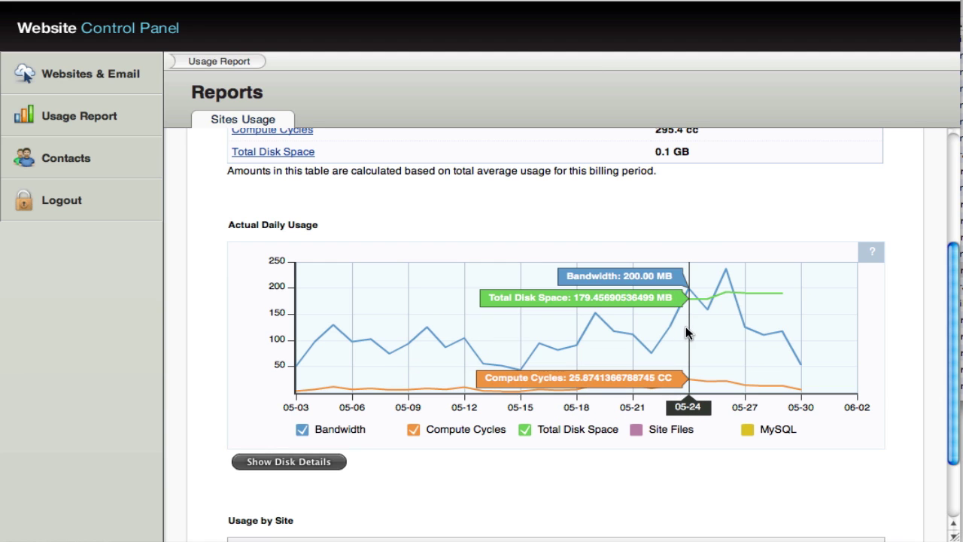
{"action": "scroll", "coordinate": [165, 414], "scroll_direction": "down", "scroll_amount": 3}
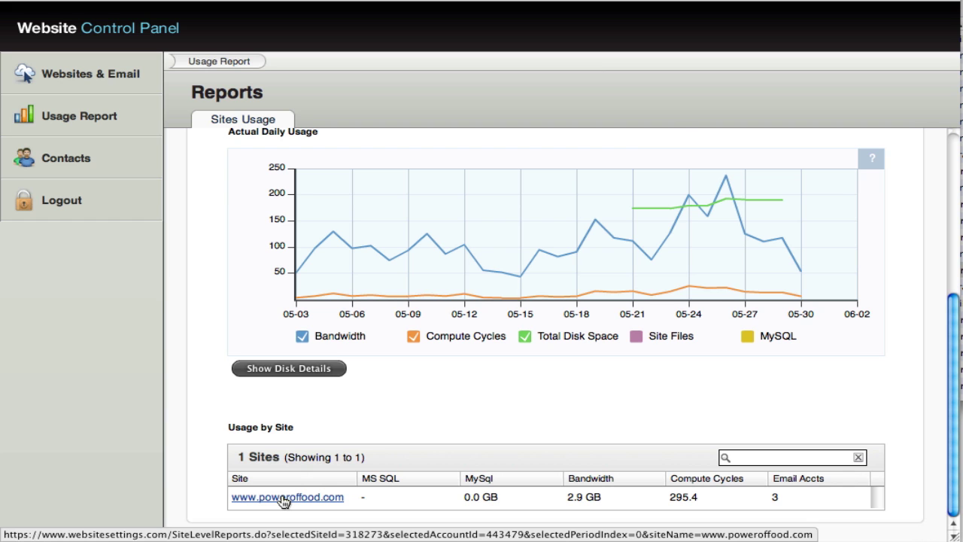
{"action": "scroll", "coordinate": [283, 502], "scroll_direction": "up", "scroll_amount": 2}
{"action": "scroll", "coordinate": [283, 501], "scroll_direction": "down", "scroll_amount": 2}
{"action": "scroll", "coordinate": [283, 502], "scroll_direction": "up", "scroll_amount": 4}
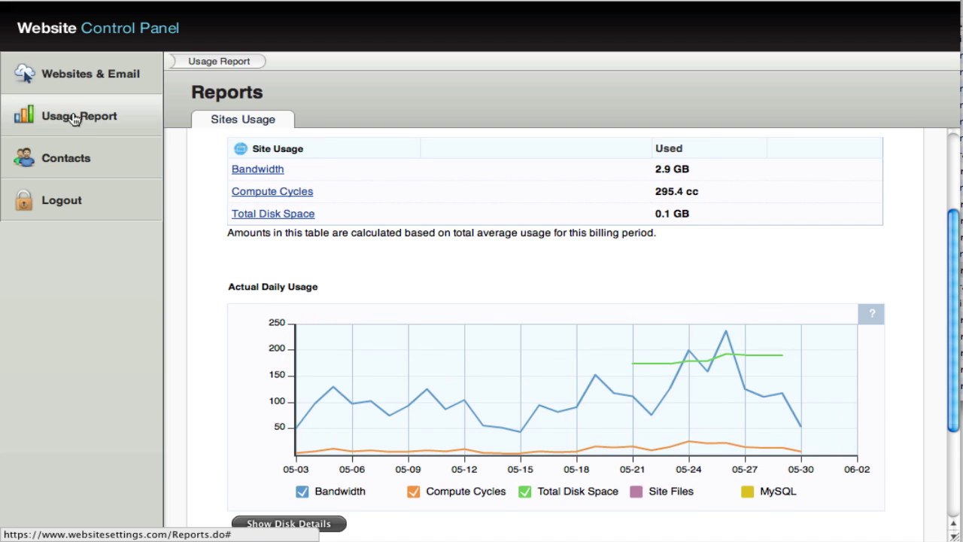
{"action": "left_click", "coordinate": [87, 72]}
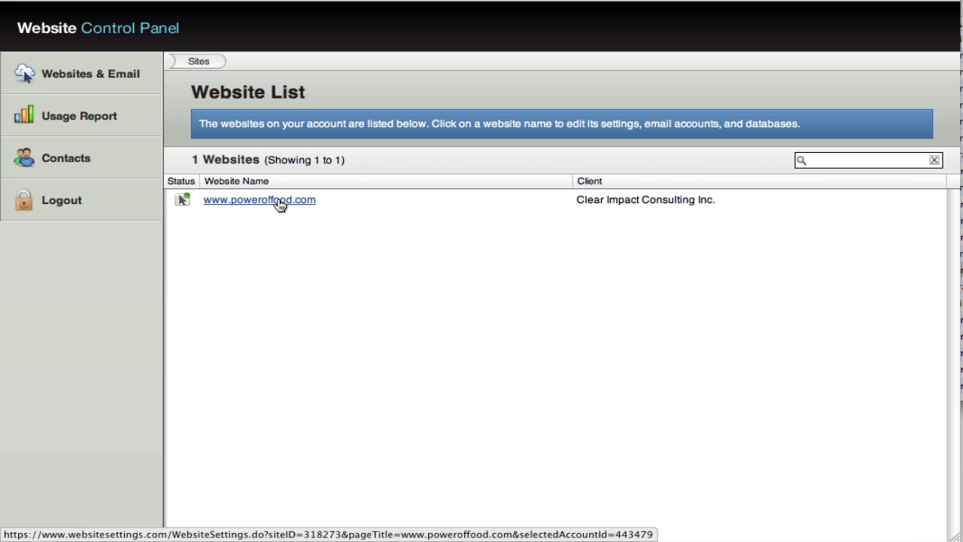
{"action": "left_click", "coordinate": [280, 202]}
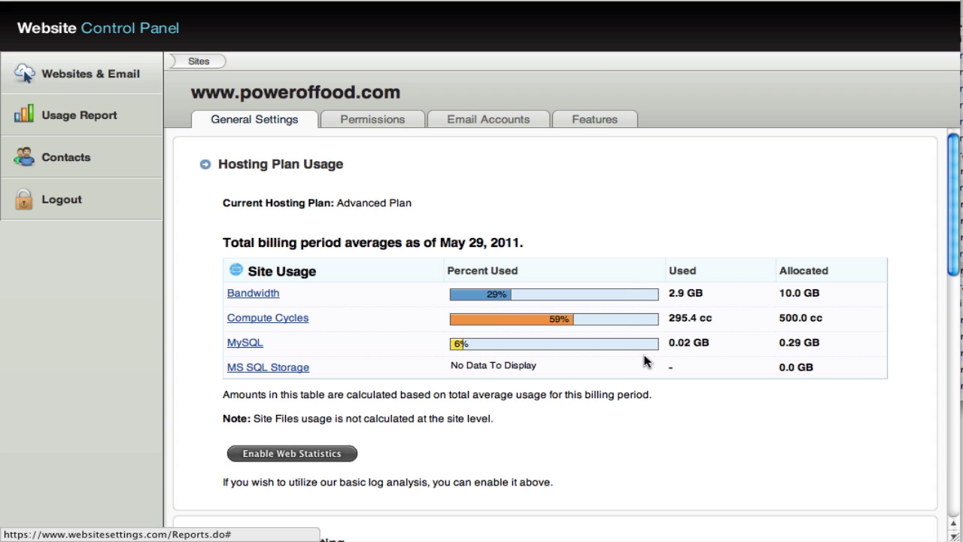
{"action": "scroll", "coordinate": [644, 361], "scroll_direction": "down", "scroll_amount": 2}
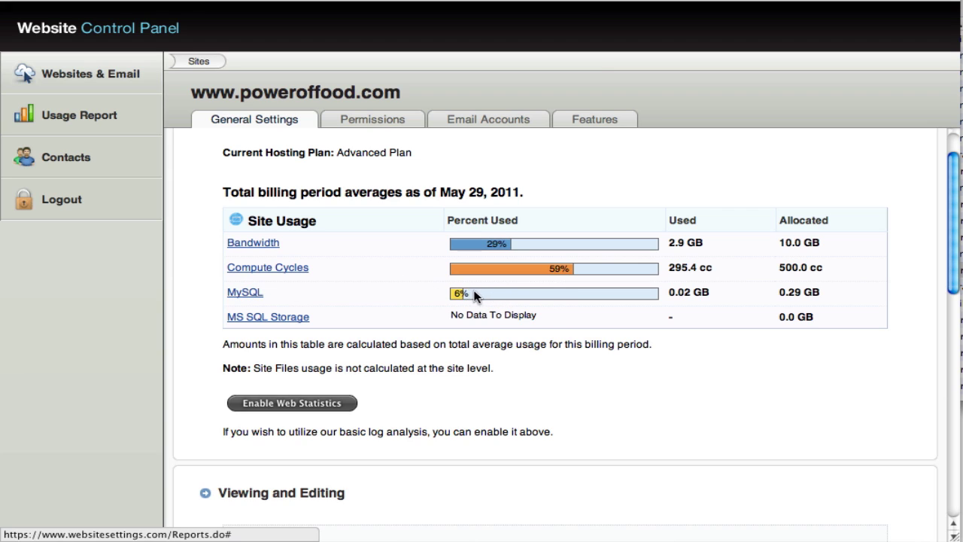
{"action": "scroll", "coordinate": [396, 297], "scroll_direction": "down", "scroll_amount": 4}
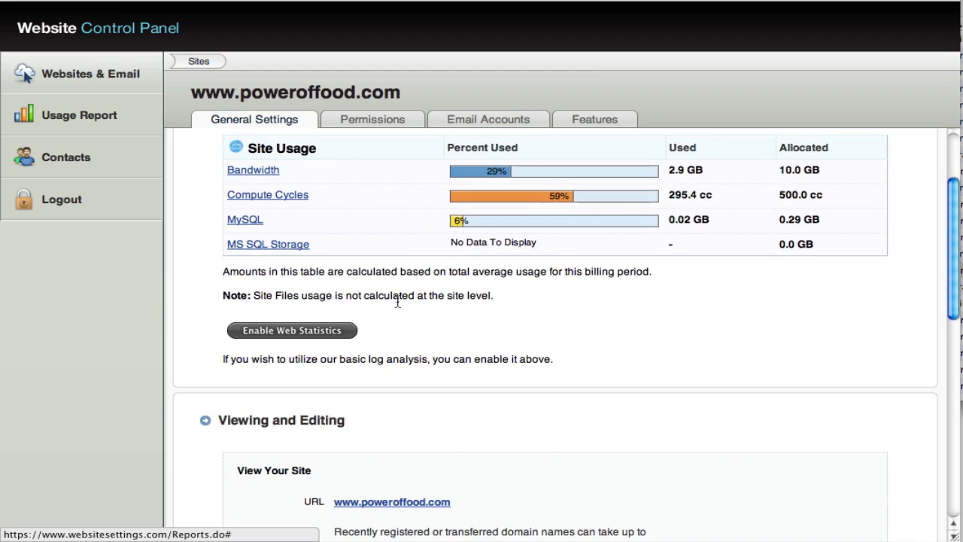
{"action": "left_click", "coordinate": [329, 274]}
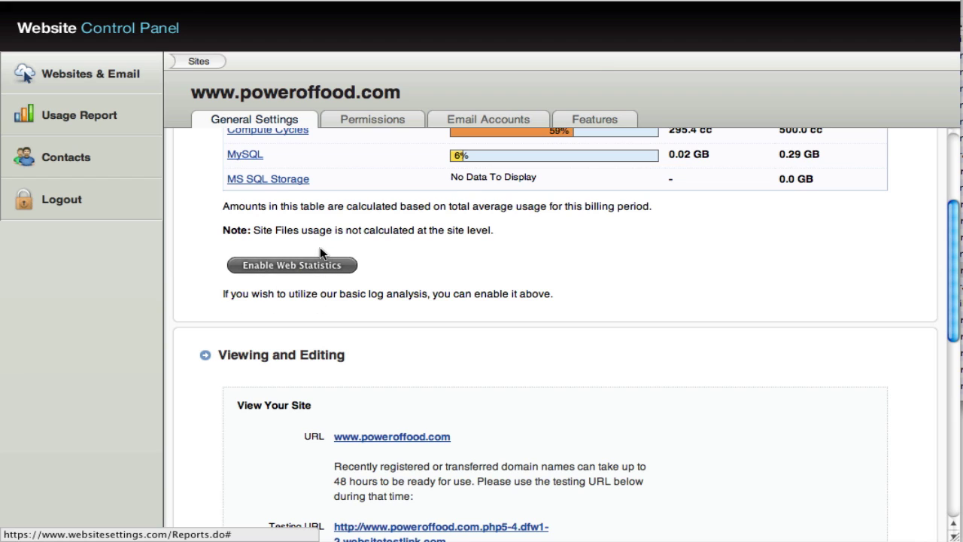
{"action": "left_click", "coordinate": [305, 265]}
Examine the site's viewing URLs, FTP editing details and website features in its general settings
{"action": "scroll", "coordinate": [305, 270], "scroll_direction": "down", "scroll_amount": 5}
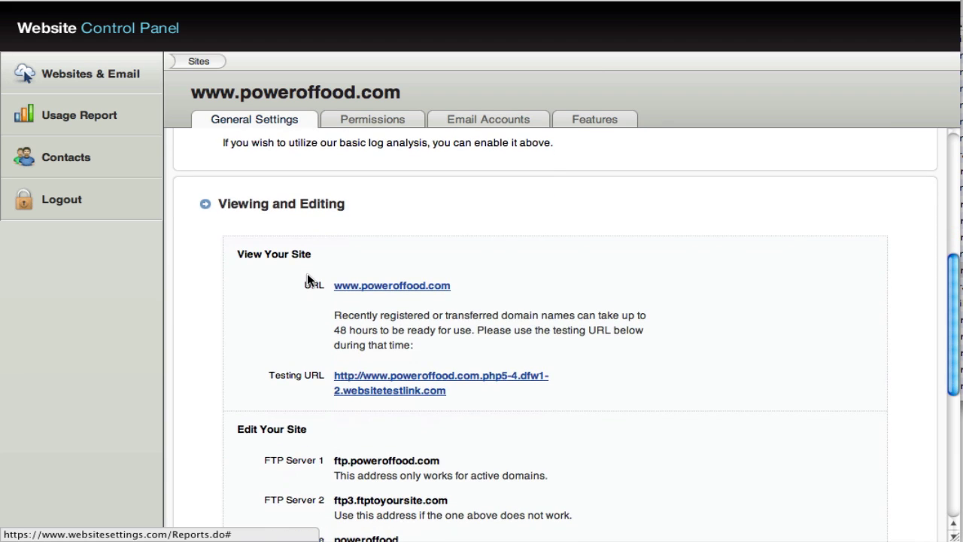
{"action": "scroll", "coordinate": [307, 275], "scroll_direction": "down", "scroll_amount": 1}
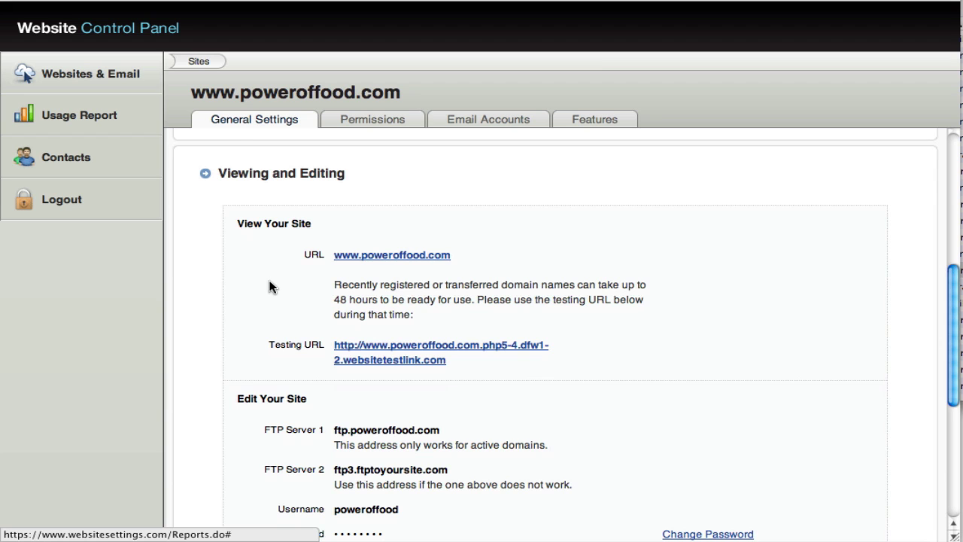
{"action": "scroll", "coordinate": [271, 290], "scroll_direction": "down", "scroll_amount": 2}
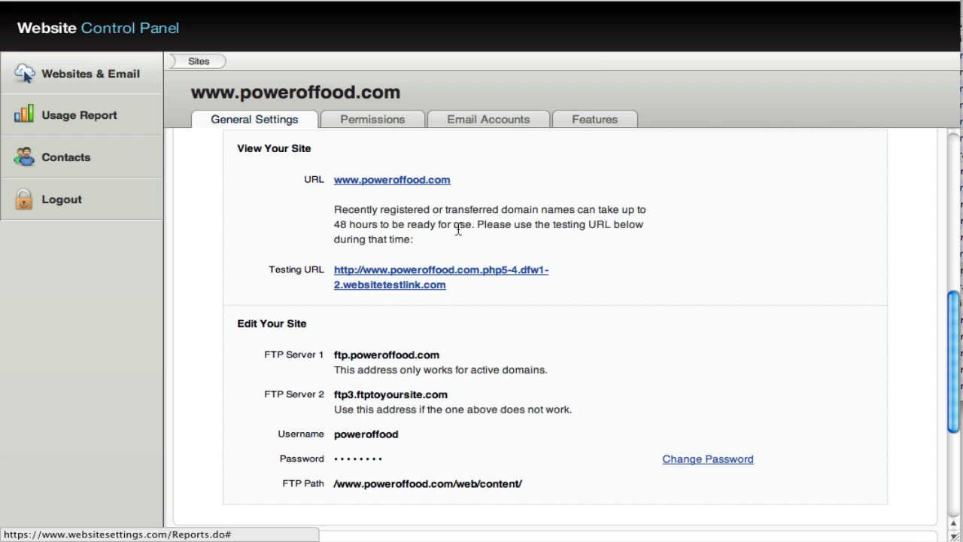
{"action": "scroll", "coordinate": [435, 283], "scroll_direction": "down", "scroll_amount": 4}
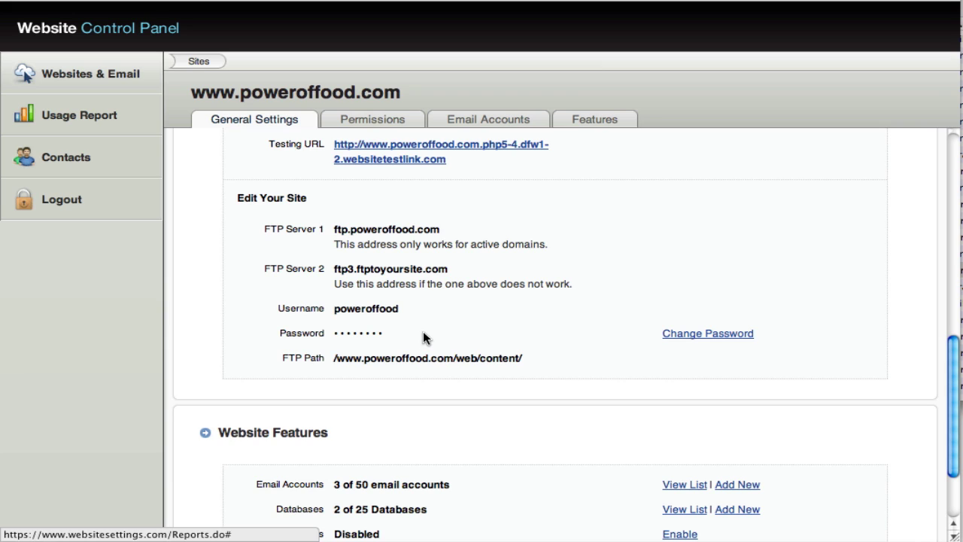
{"action": "scroll", "coordinate": [423, 339], "scroll_direction": "down", "scroll_amount": 3}
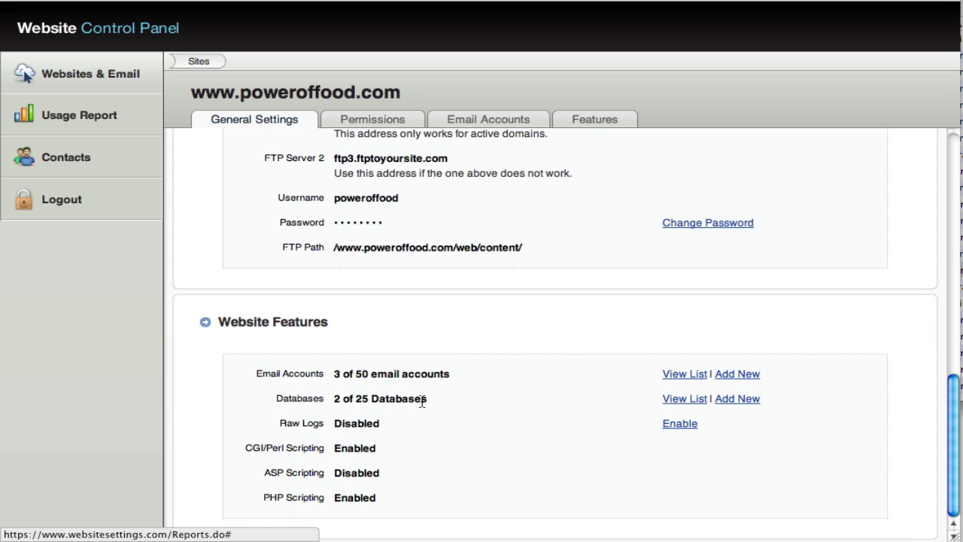
{"action": "scroll", "coordinate": [426, 399], "scroll_direction": "up", "scroll_amount": 5}
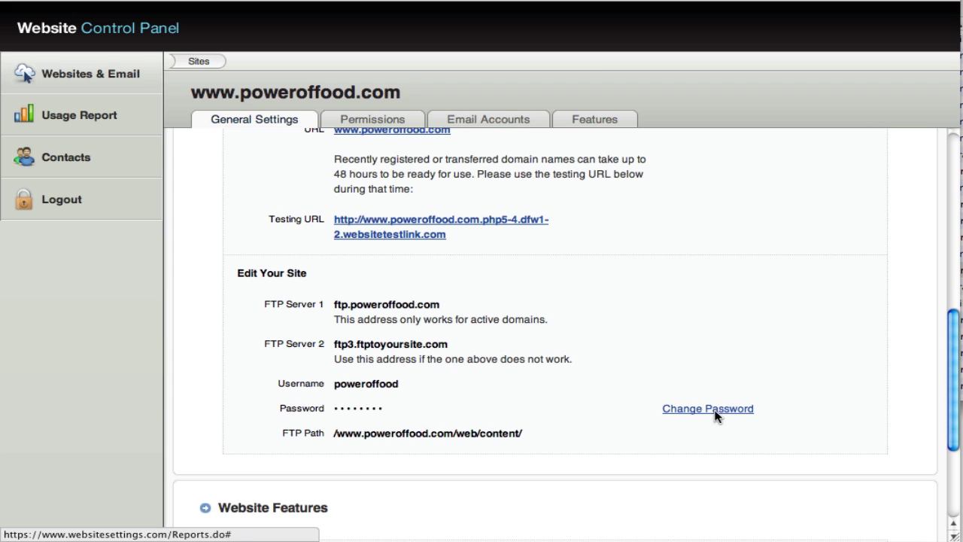
{"action": "scroll", "coordinate": [466, 409], "scroll_direction": "up", "scroll_amount": 13}
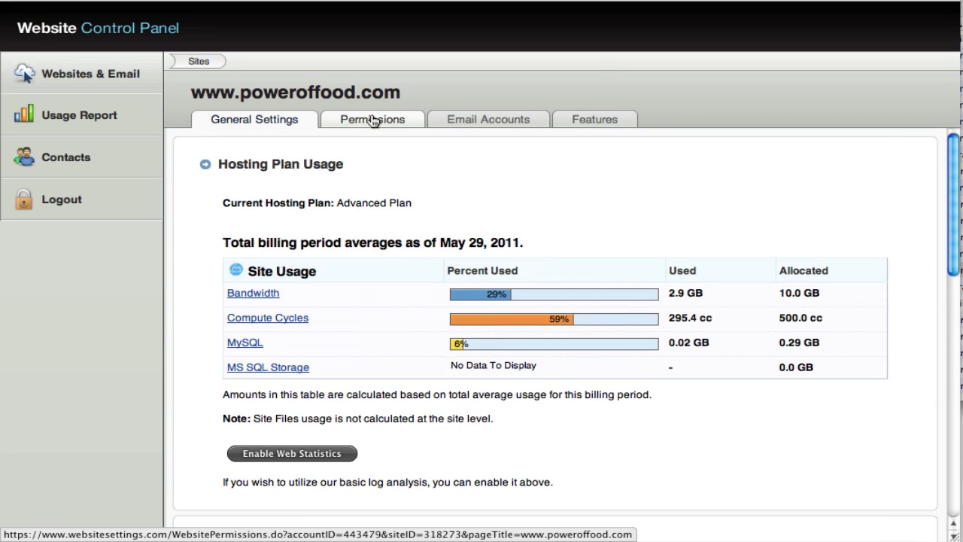
View the site's permissions and look over the form for adding an email account on poweroffood.com
{"action": "left_click", "coordinate": [372, 119]}
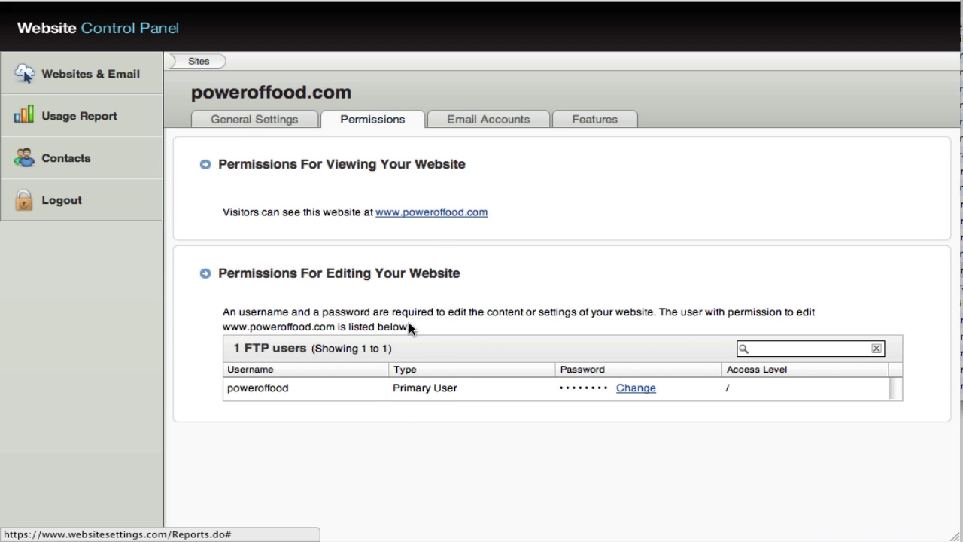
{"action": "left_click", "coordinate": [476, 125]}
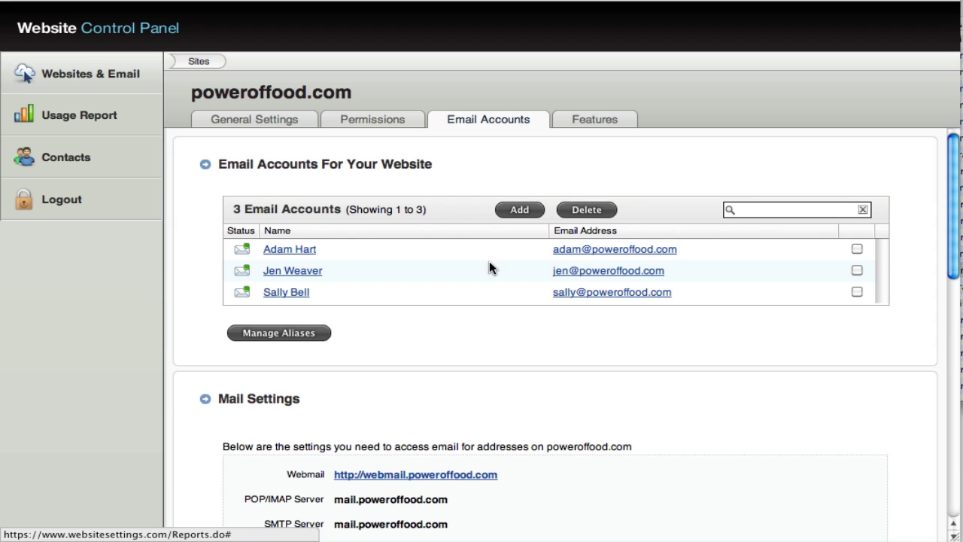
{"action": "left_click", "coordinate": [529, 210]}
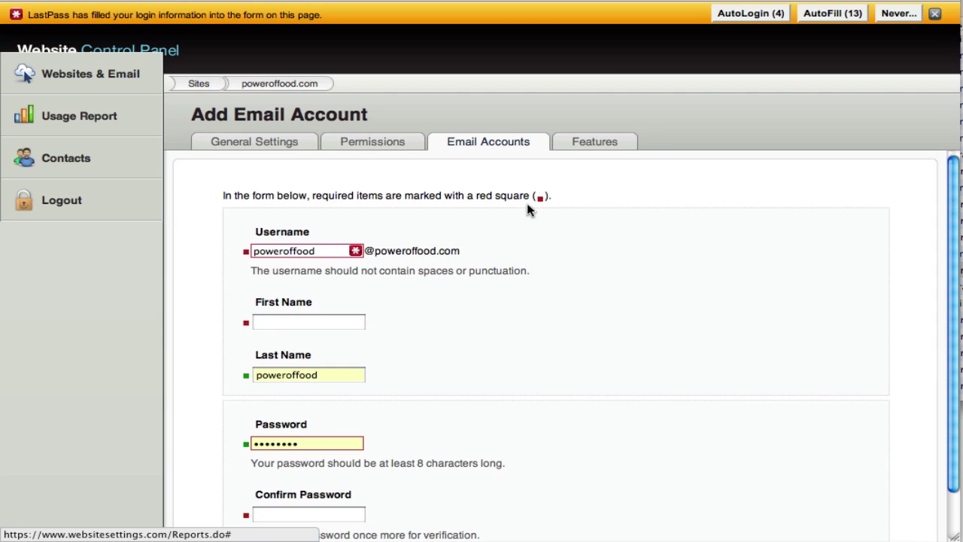
{"action": "scroll", "coordinate": [268, 223], "scroll_direction": "down", "scroll_amount": 2}
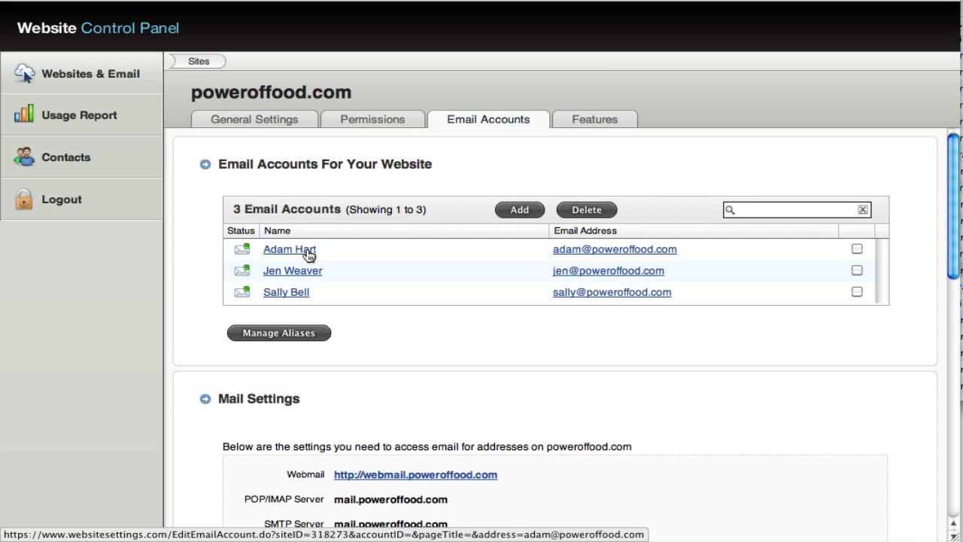
Open the first listed email account for editing, check its password and forwarding address fields, and cancel without saving
{"action": "left_click", "coordinate": [308, 254]}
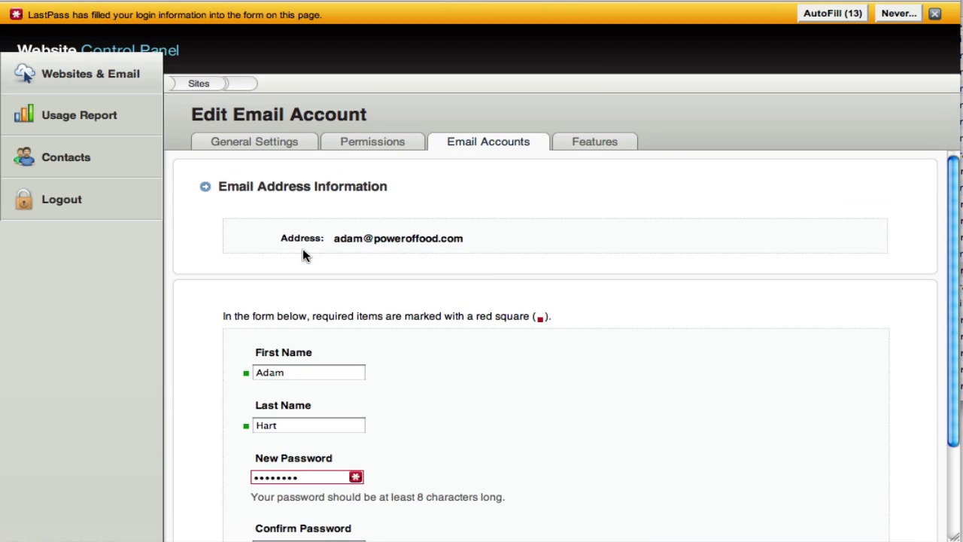
{"action": "scroll", "coordinate": [299, 252], "scroll_direction": "down", "scroll_amount": 3}
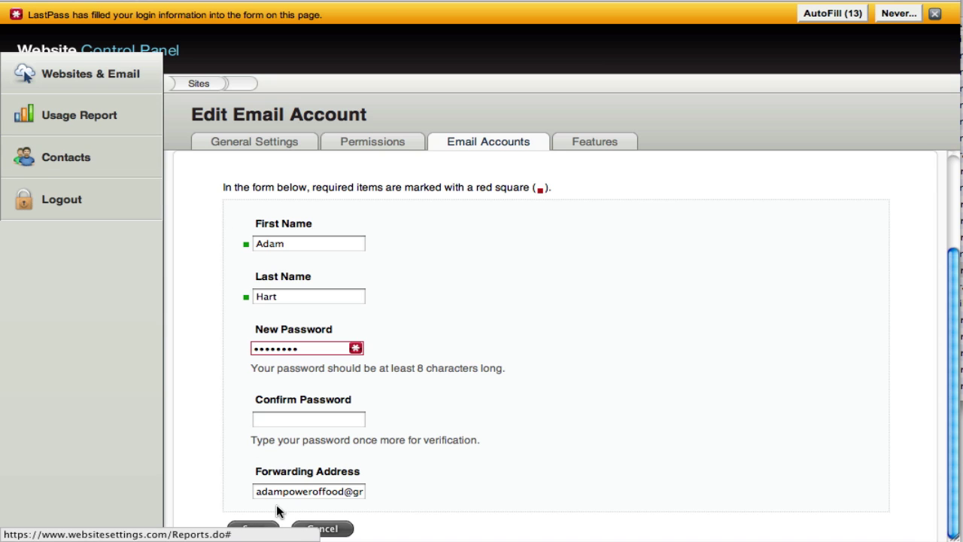
{"action": "left_click", "coordinate": [308, 527]}
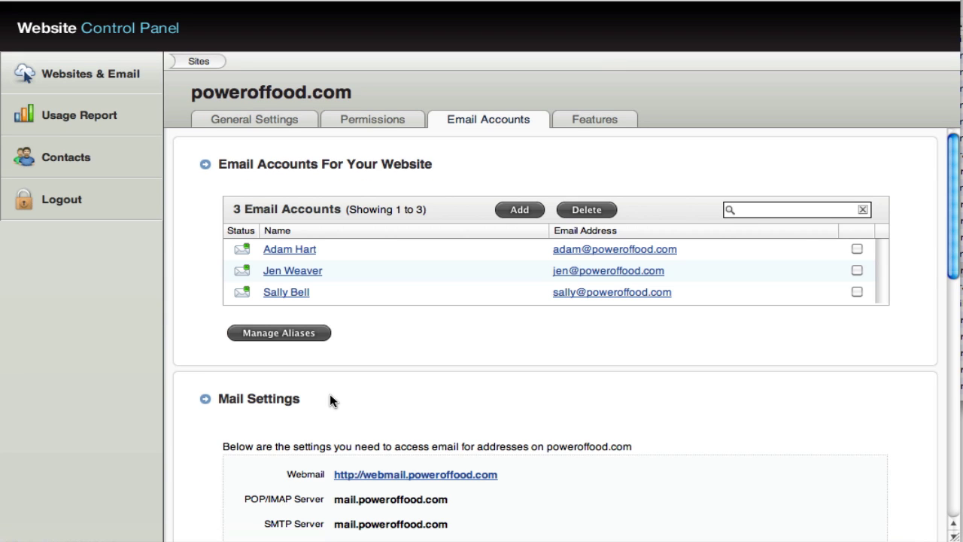
Review the mail server settings and the spam filtering and spam handling options for the site's email
{"action": "scroll", "coordinate": [330, 395], "scroll_direction": "down", "scroll_amount": 1}
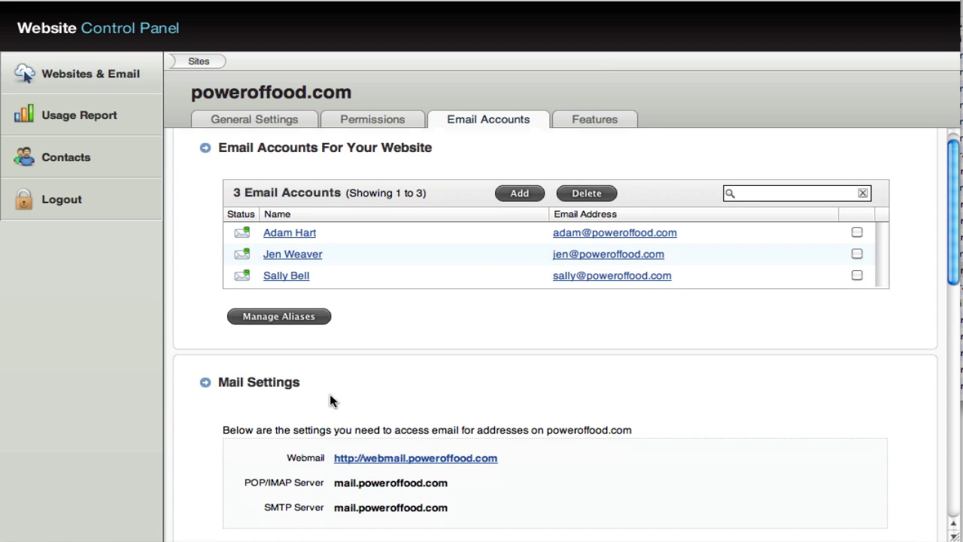
{"action": "scroll", "coordinate": [331, 399], "scroll_direction": "down", "scroll_amount": 3}
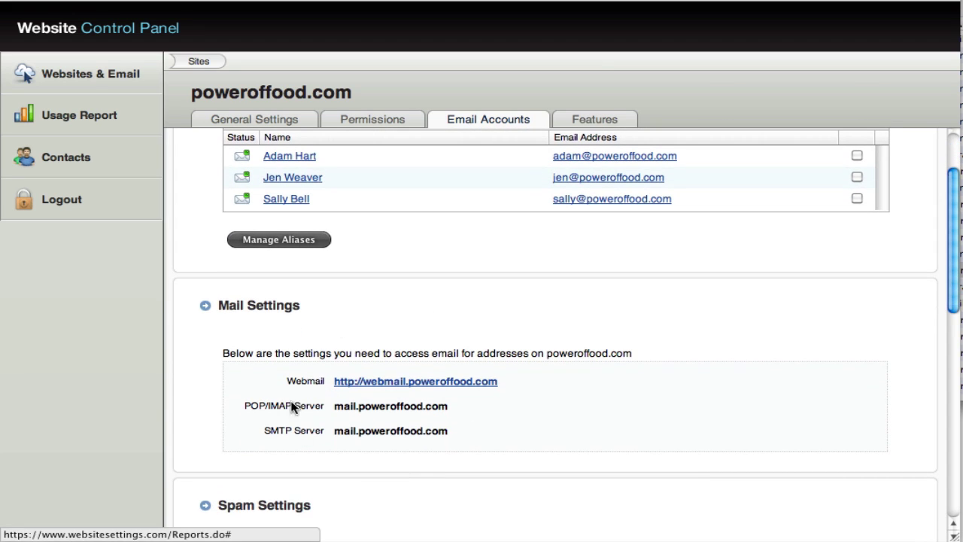
{"action": "scroll", "coordinate": [395, 322], "scroll_direction": "down", "scroll_amount": 4}
{"action": "scroll", "coordinate": [395, 322], "scroll_direction": "down", "scroll_amount": 8}
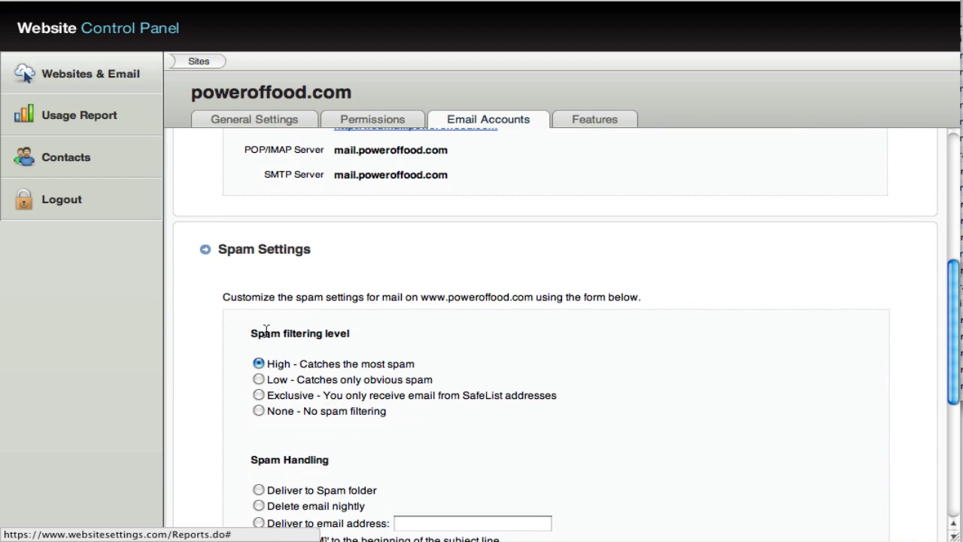
{"action": "scroll", "coordinate": [266, 333], "scroll_direction": "down", "scroll_amount": 4}
{"action": "scroll", "coordinate": [265, 333], "scroll_direction": "down", "scroll_amount": 1}
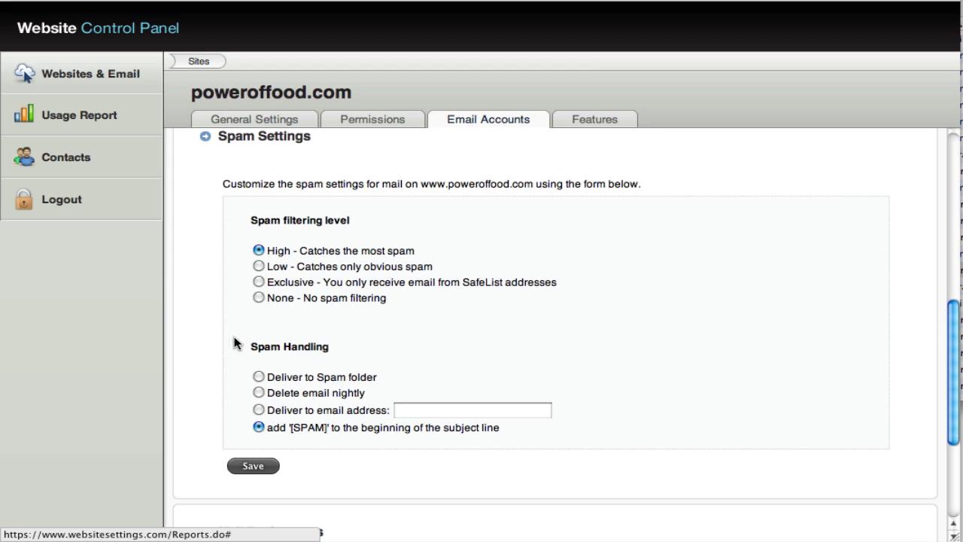
Fill in a new email alias named team on poweroffood.com that points to all three listed email addresses
{"action": "scroll", "coordinate": [255, 368], "scroll_direction": "up", "scroll_amount": 10}
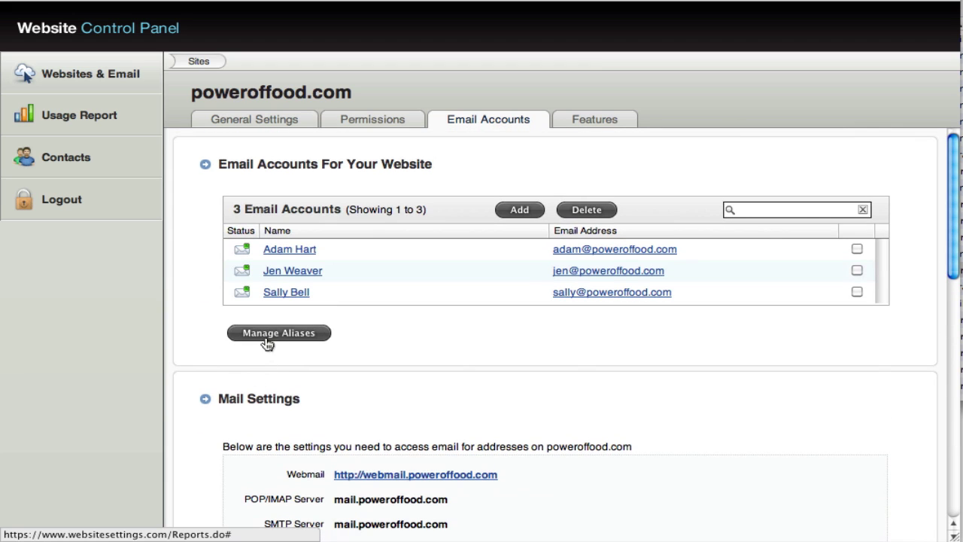
{"action": "left_click", "coordinate": [267, 332]}
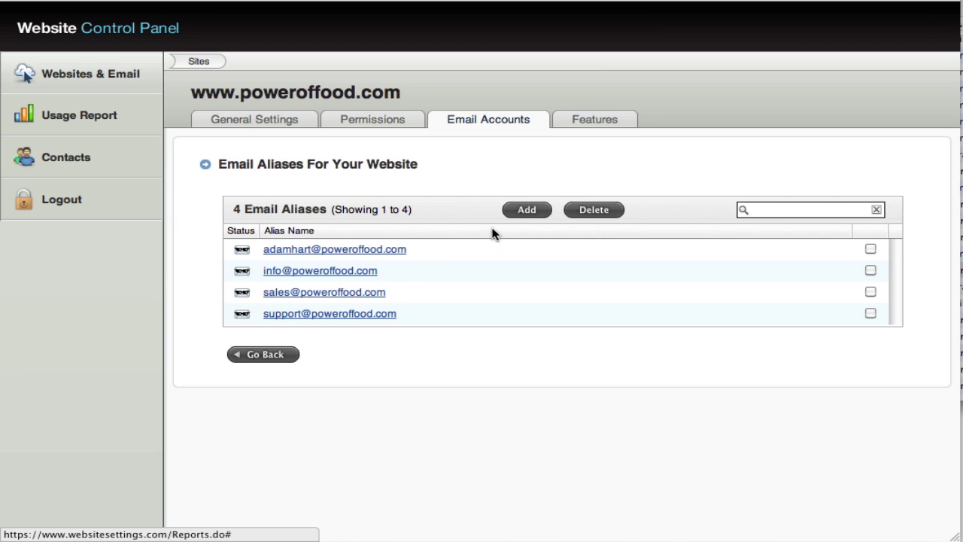
{"action": "left_click", "coordinate": [522, 211]}
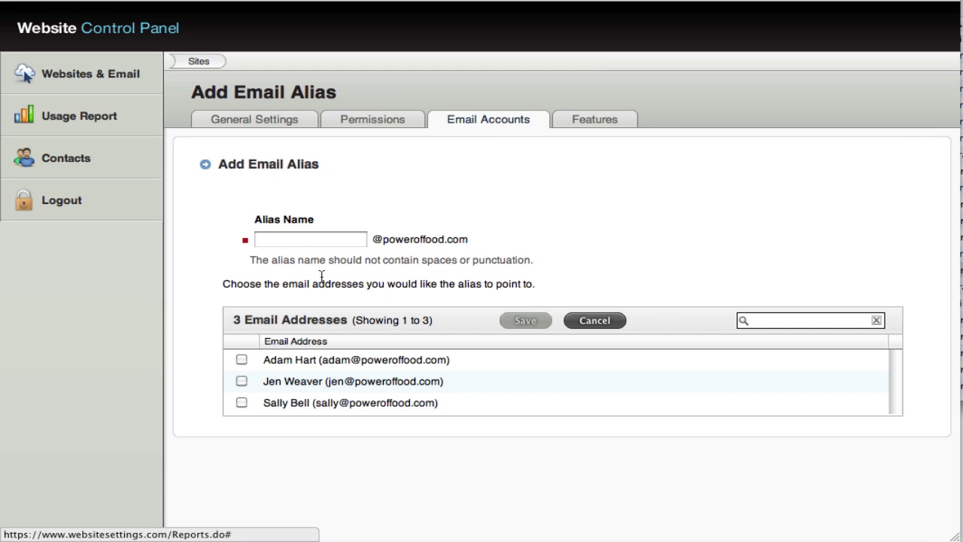
{"action": "left_click", "coordinate": [294, 246]}
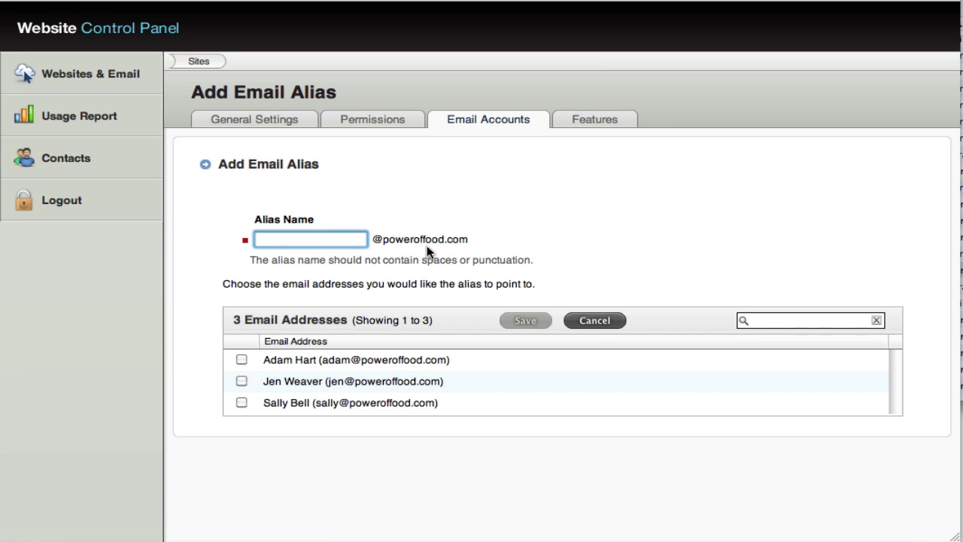
{"action": "left_click", "coordinate": [242, 360]}
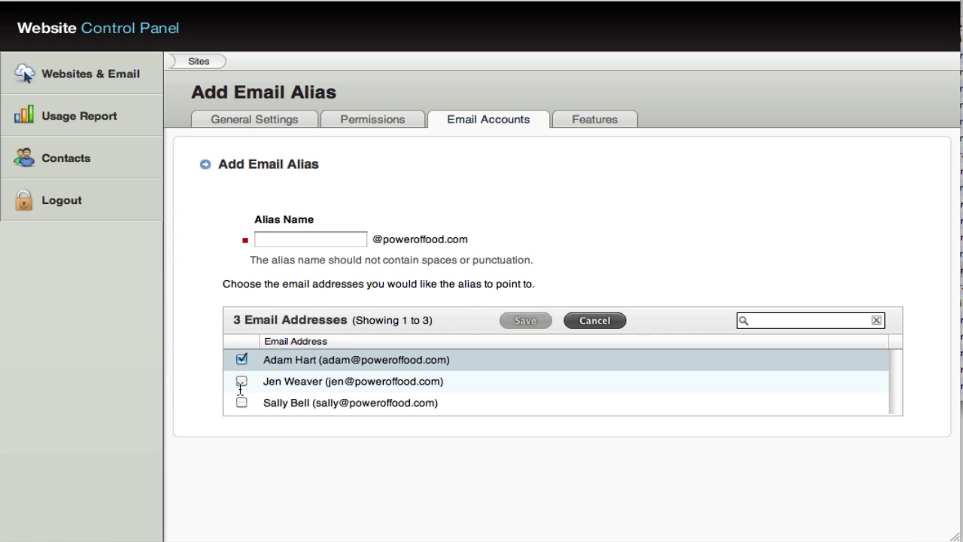
{"action": "left_click", "coordinate": [241, 381]}
{"action": "left_click", "coordinate": [241, 403]}
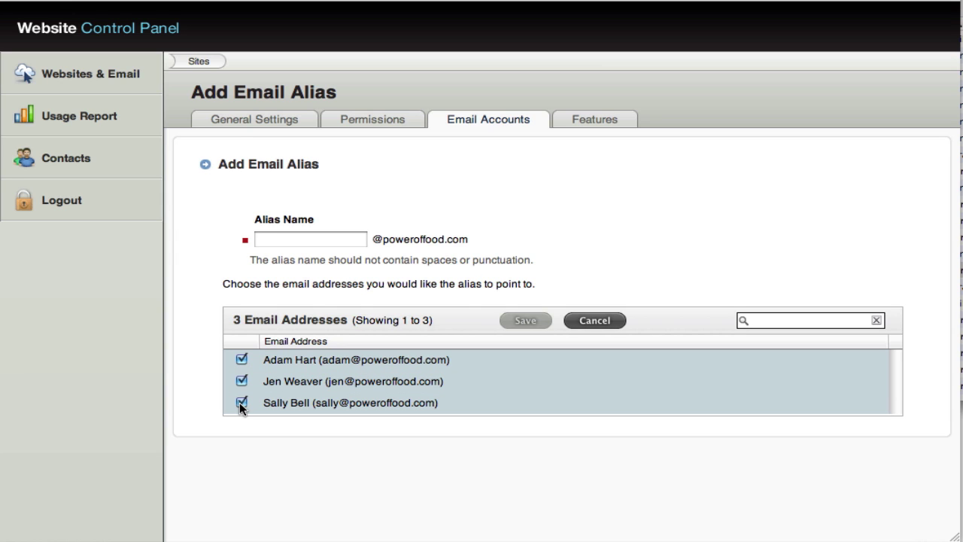
{"action": "left_click", "coordinate": [285, 240]}
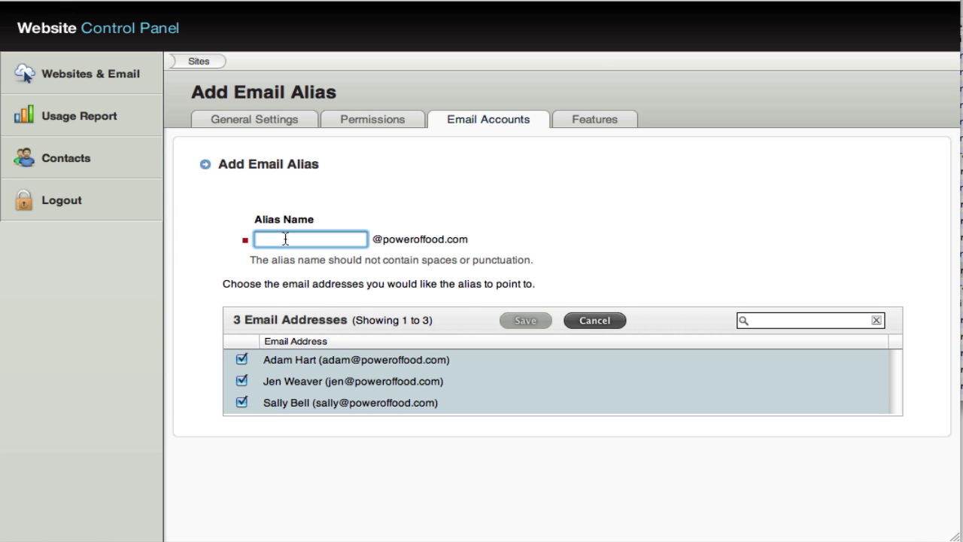
{"action": "type", "text": "team"}
{"action": "left_click", "coordinate": [256, 265]}
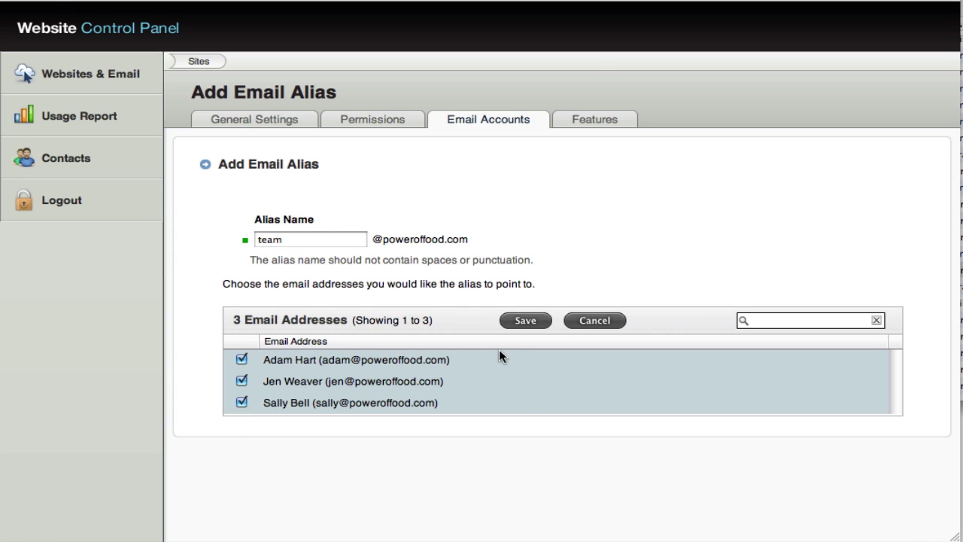
Examine the poweroffood database's hostname, online manager and user settings from the site's features, and return to the features page
{"action": "left_click", "coordinate": [598, 121]}
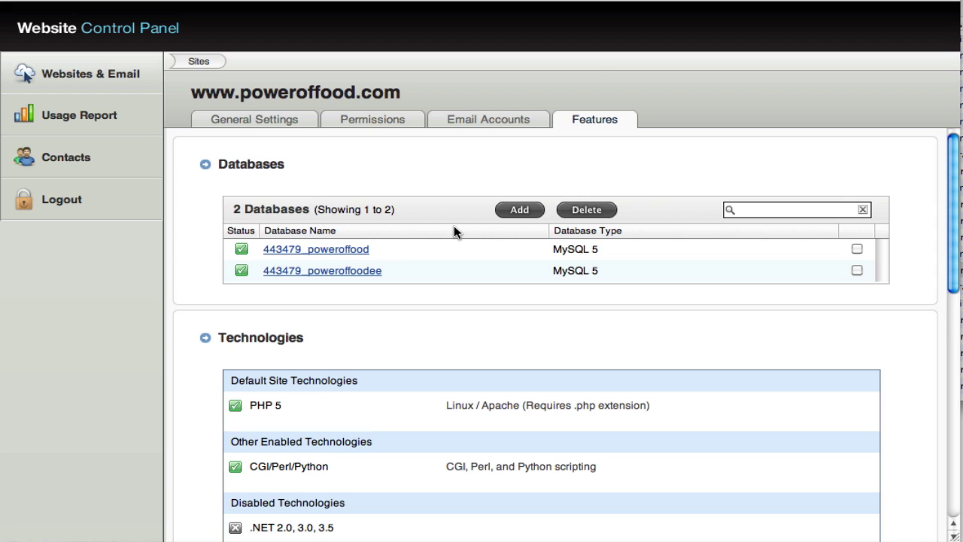
{"action": "left_click", "coordinate": [333, 248]}
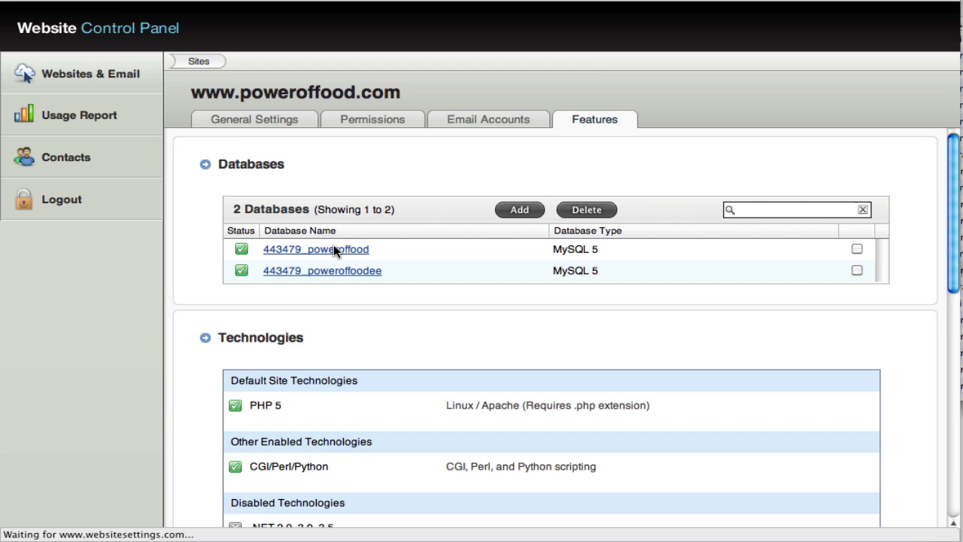
{"action": "scroll", "coordinate": [389, 310], "scroll_direction": "down", "scroll_amount": 5}
{"action": "scroll", "coordinate": [390, 311], "scroll_direction": "down", "scroll_amount": 2}
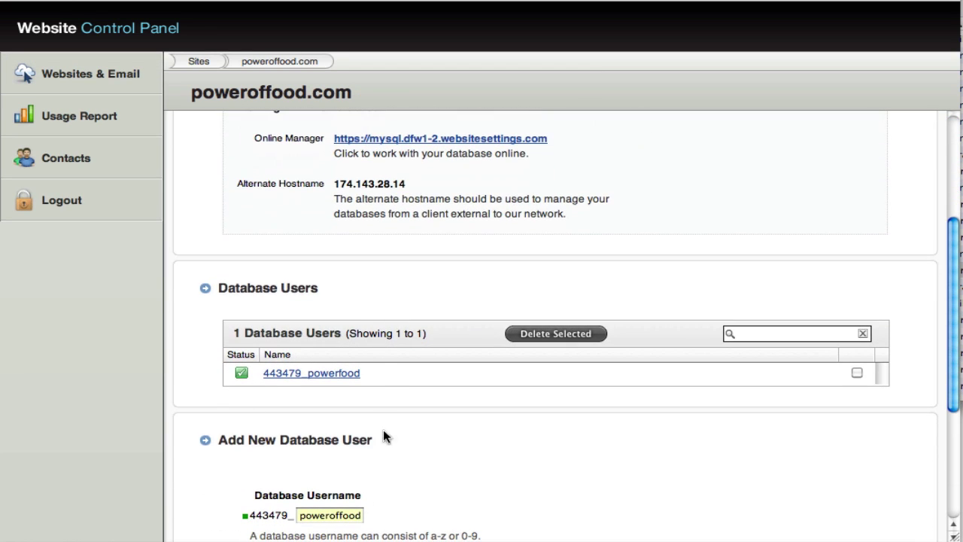
{"action": "scroll", "coordinate": [396, 396], "scroll_direction": "up", "scroll_amount": 6}
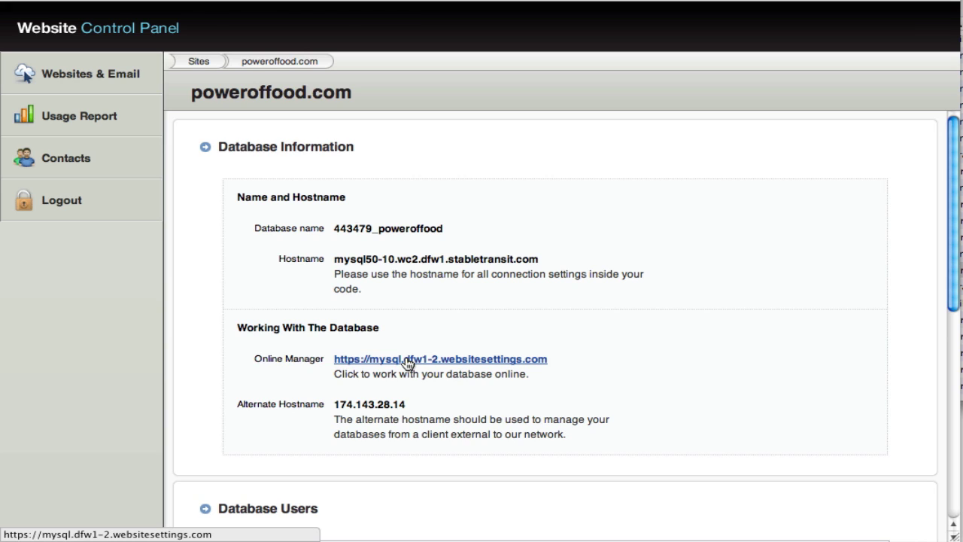
{"action": "left_click", "coordinate": [406, 363]}
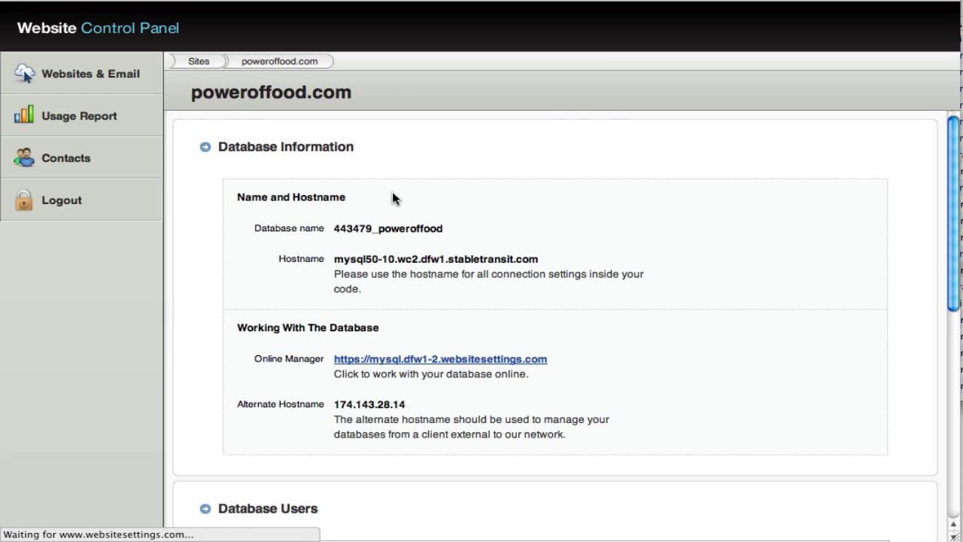
{"action": "key", "text": "super+bracketleft"}
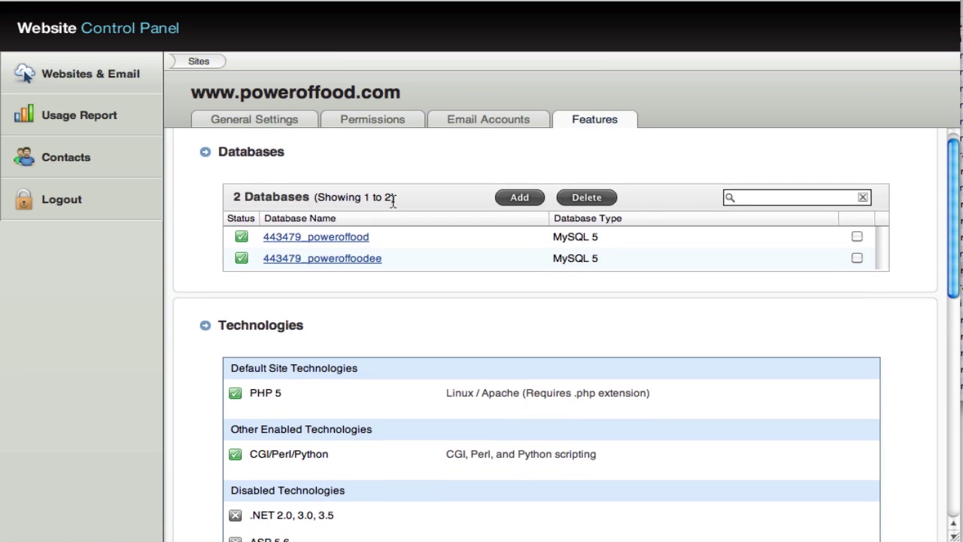
Review the site's default, enabled and disabled technologies, its scheduled tasks and its server-side Linux paths
{"action": "scroll", "coordinate": [391, 201], "scroll_direction": "down", "scroll_amount": 5}
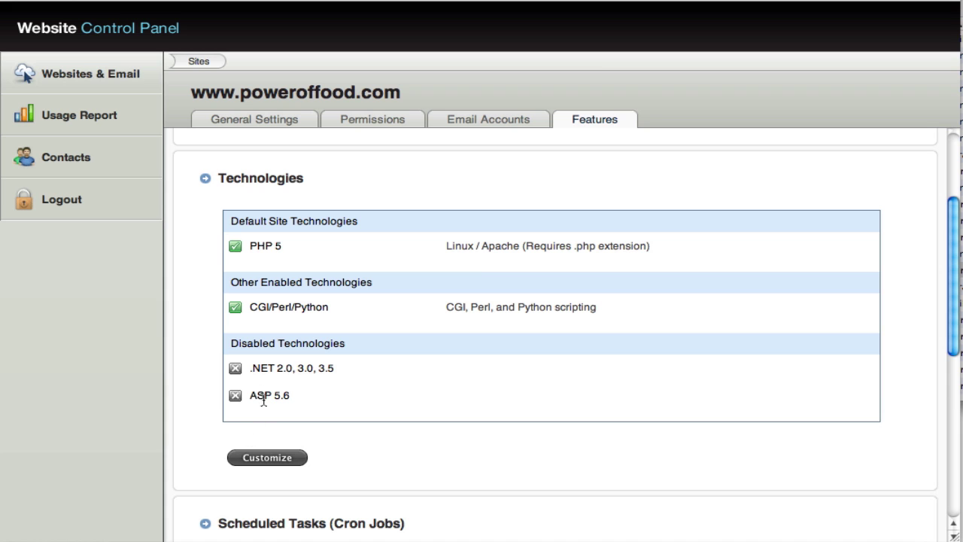
{"action": "scroll", "coordinate": [262, 401], "scroll_direction": "down", "scroll_amount": 2}
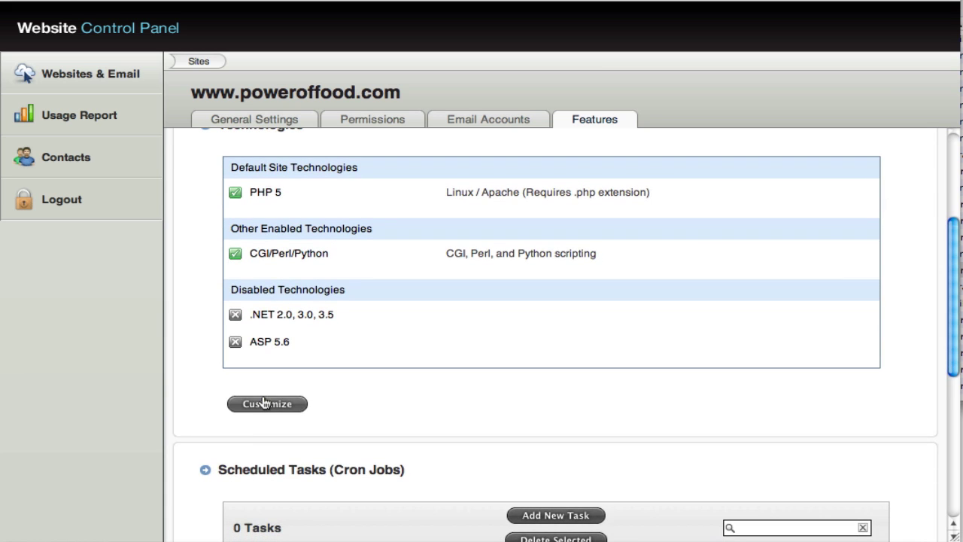
{"action": "scroll", "coordinate": [293, 299], "scroll_direction": "down", "scroll_amount": 10}
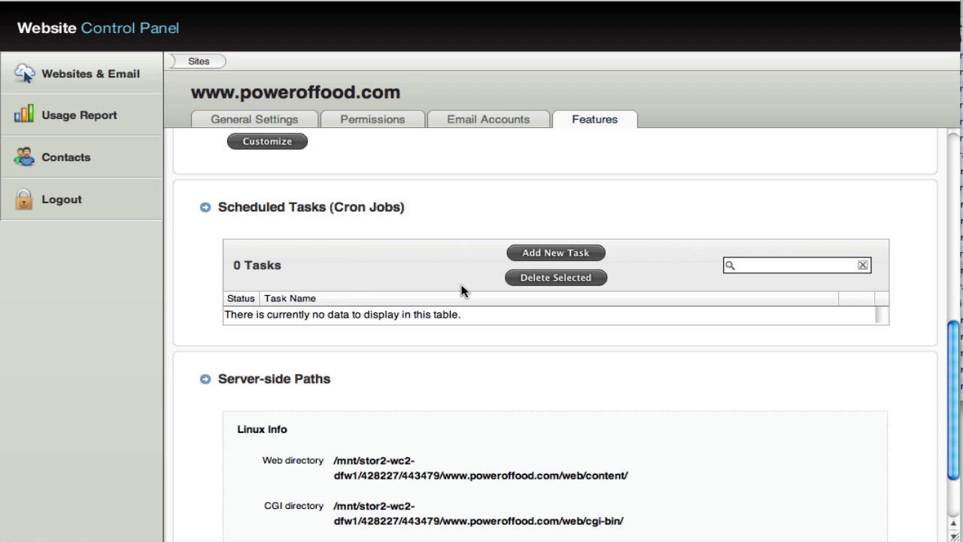
{"action": "scroll", "coordinate": [461, 291], "scroll_direction": "down", "scroll_amount": 3}
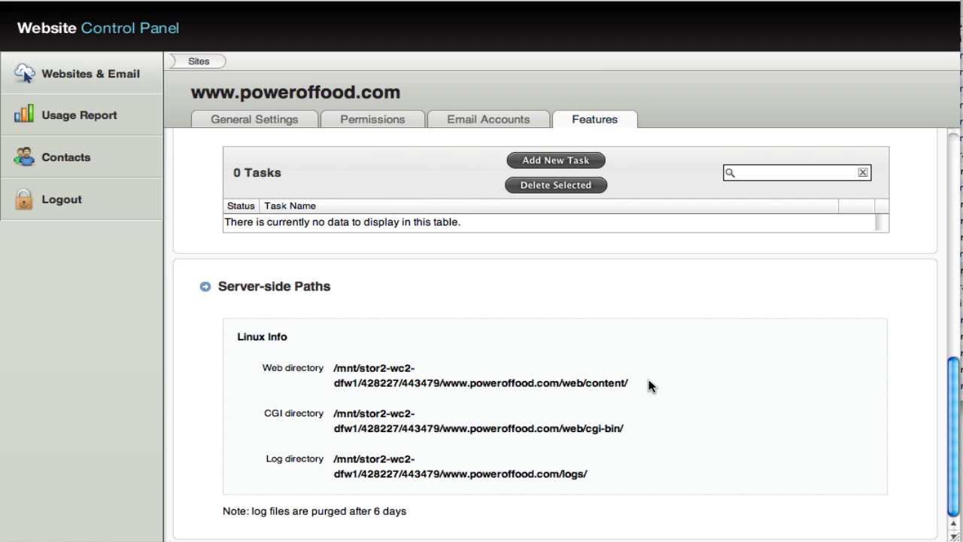
{"action": "scroll", "coordinate": [651, 386], "scroll_direction": "up", "scroll_amount": 5}
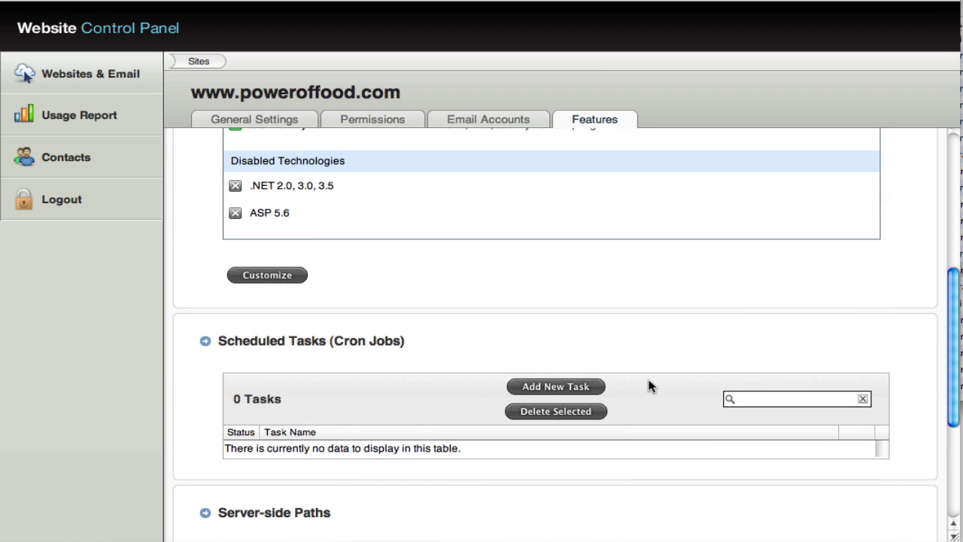